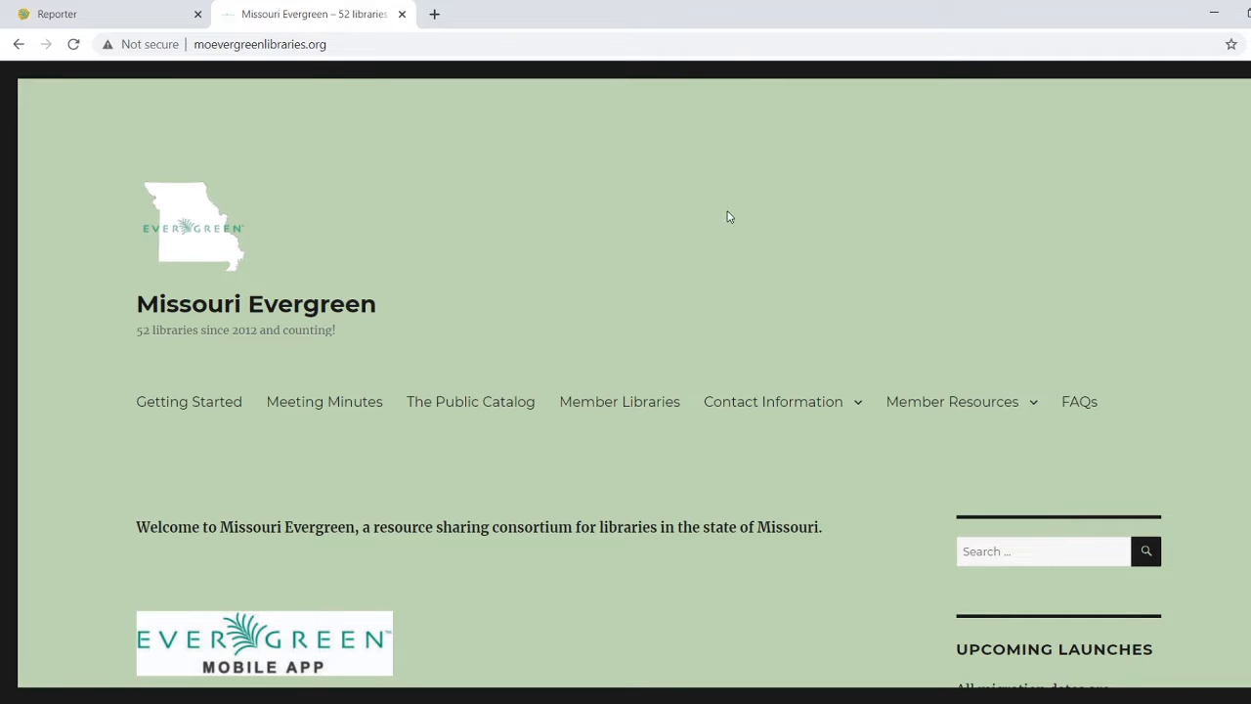
- Switch to the Reporter page and start a new template subfolder named Example under My Folders
{"action": "mouse_move", "coordinate": [989, 420]}
{"action": "left_click", "coordinate": [117, 14]}
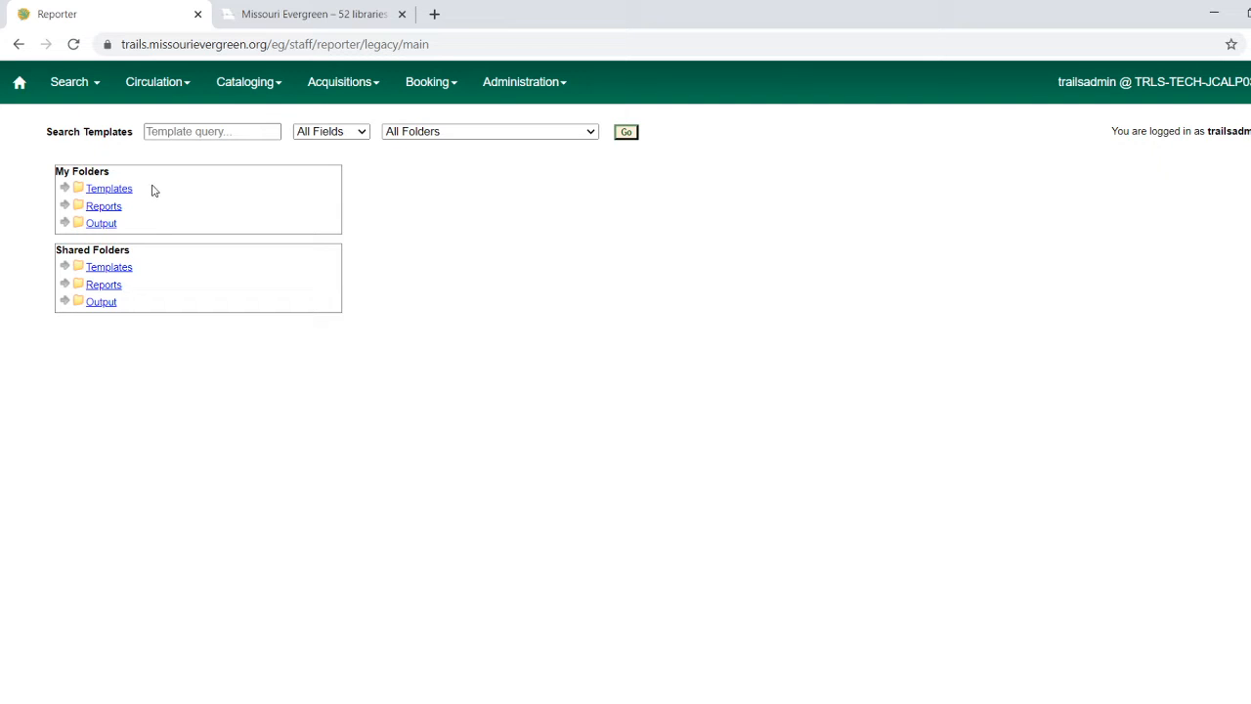
{"action": "left_click", "coordinate": [105, 189]}
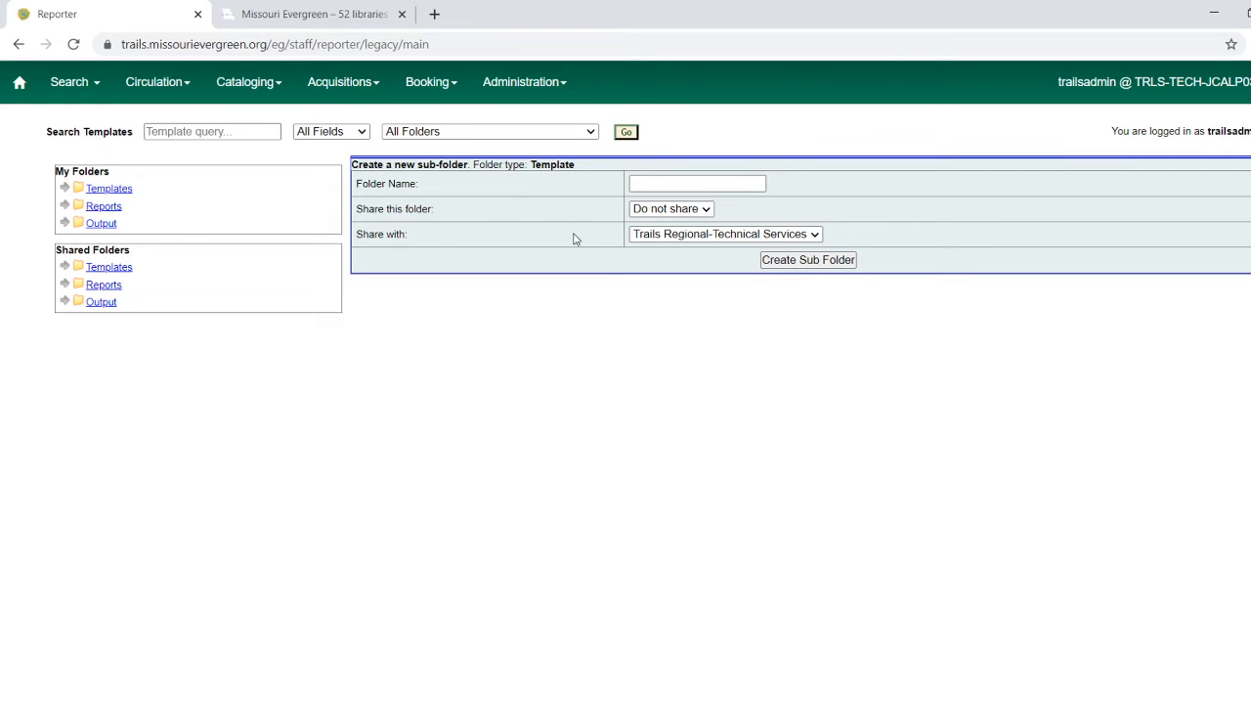
{"action": "left_click", "coordinate": [696, 184]}
{"action": "type", "text": "Example"}
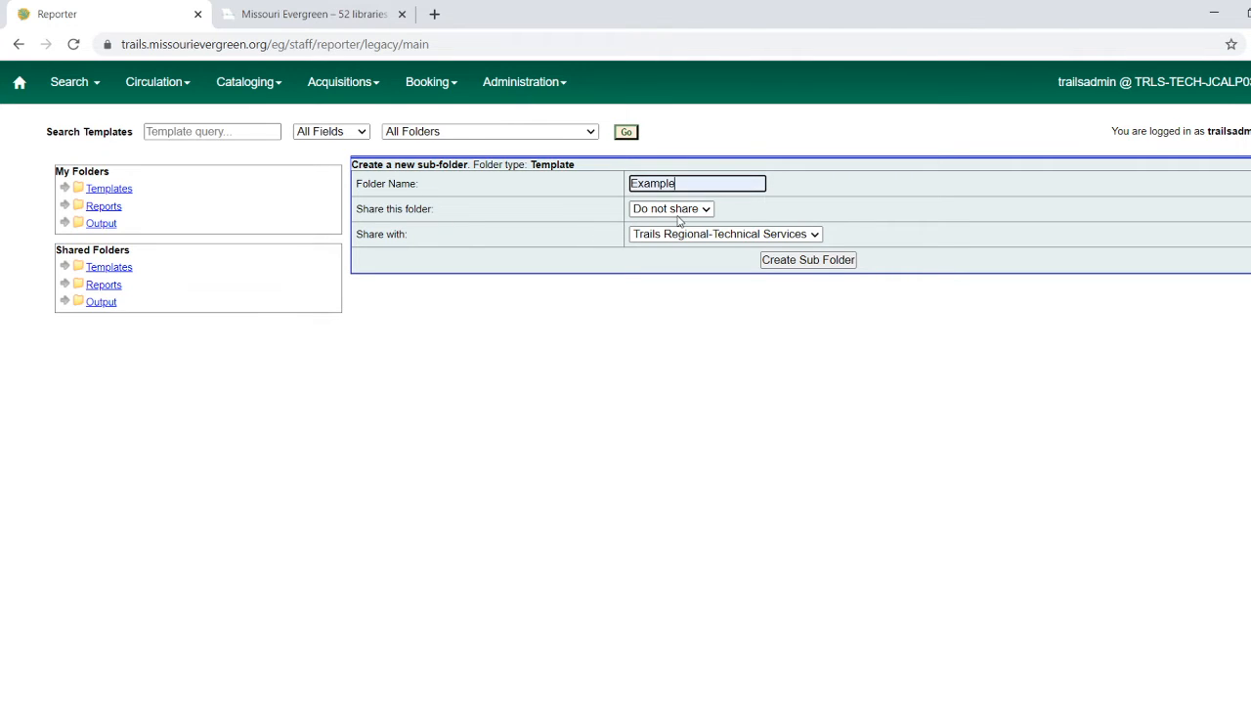
- Try sharing the new folder with Trails Regional-Technical Services, and return its sharing setting to Do not share
{"action": "left_click", "coordinate": [870, 211]}
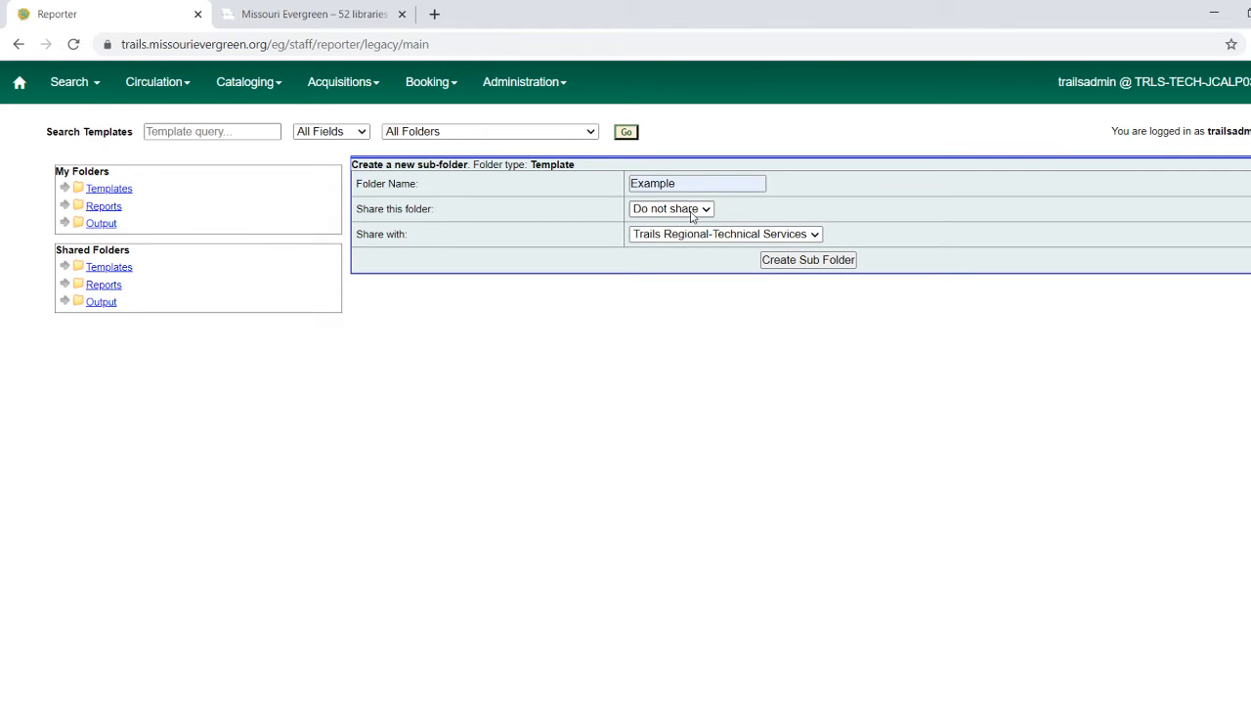
{"action": "left_click", "coordinate": [670, 240]}
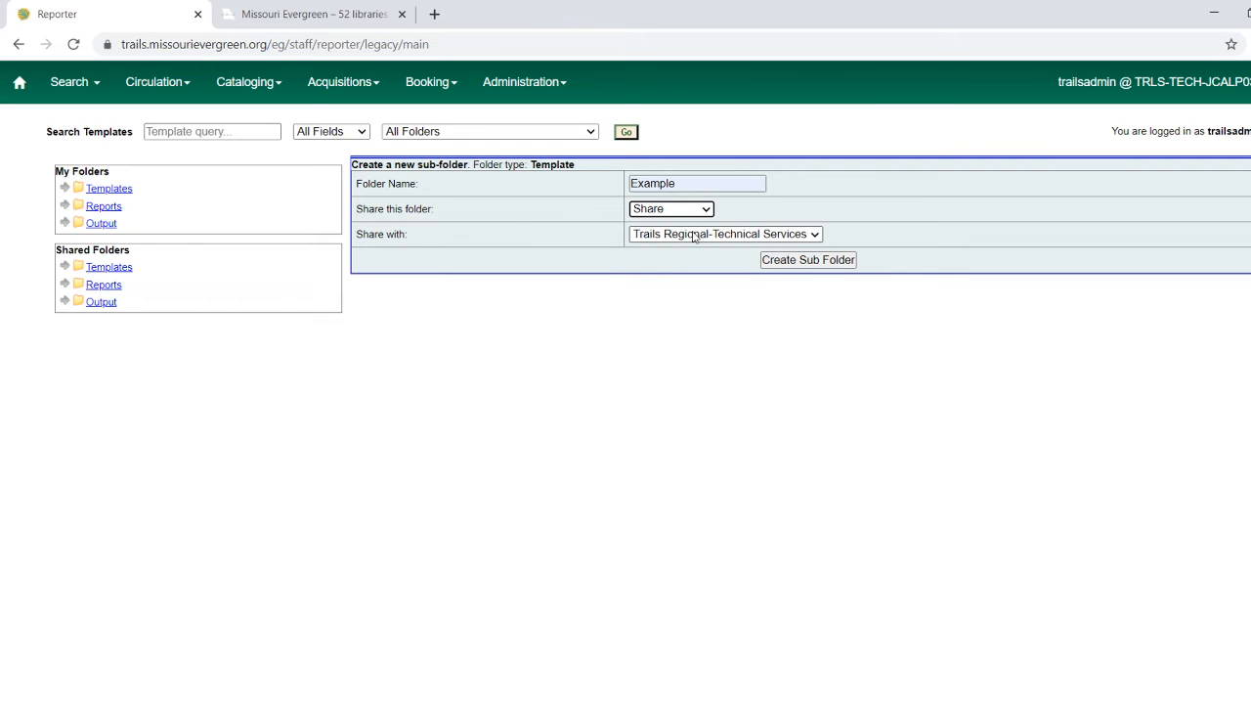
{"action": "left_click", "coordinate": [693, 236]}
{"action": "left_click", "coordinate": [681, 238]}
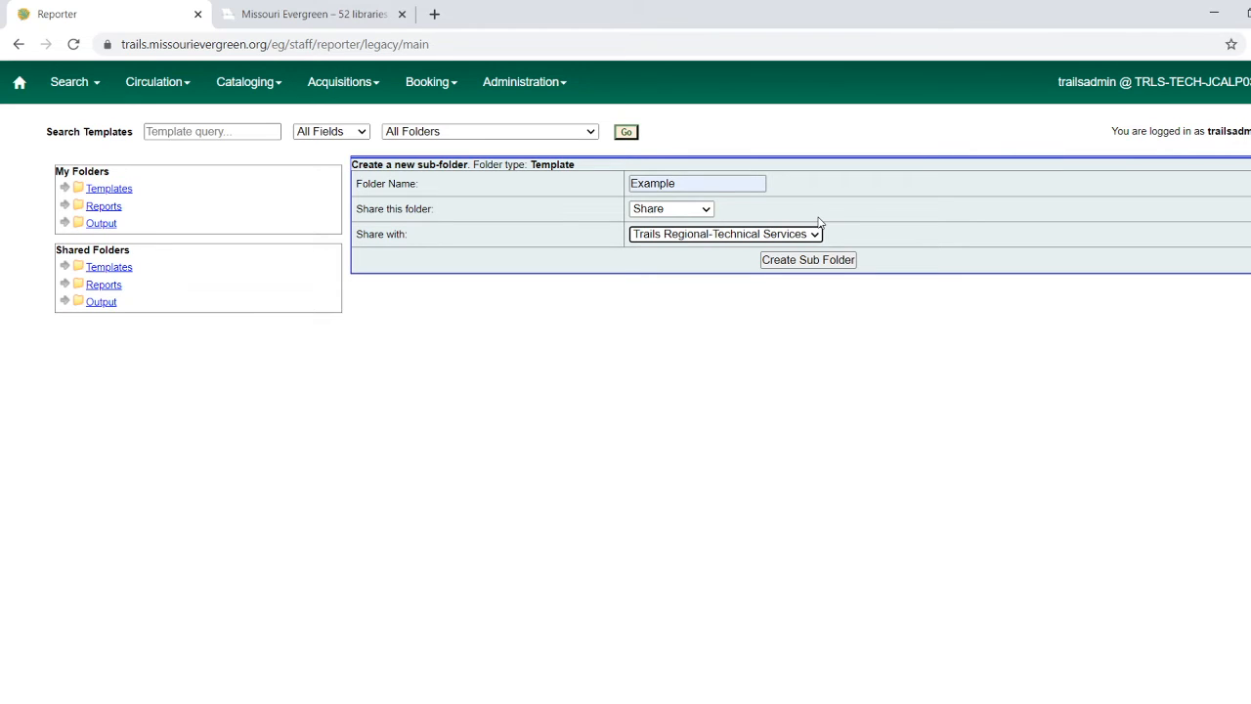
{"action": "left_click", "coordinate": [758, 239]}
{"action": "left_click", "coordinate": [721, 233]}
{"action": "left_click", "coordinate": [725, 245]}
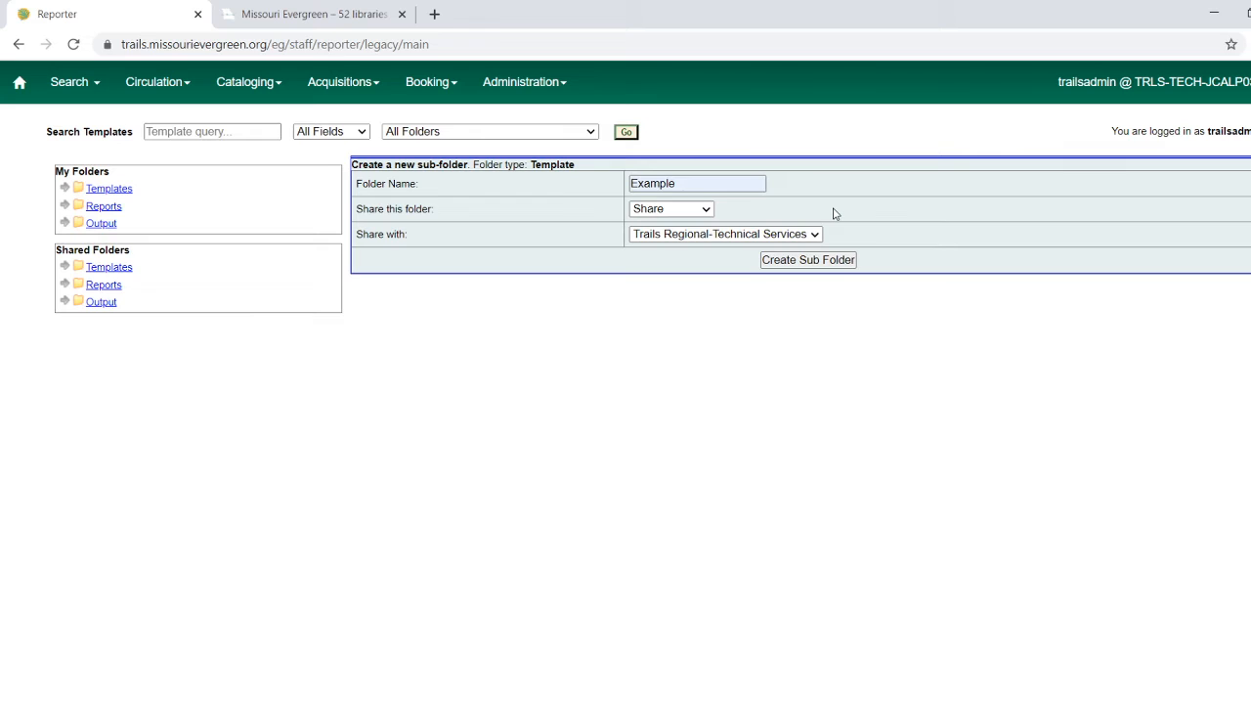
{"action": "left_click", "coordinate": [691, 217]}
{"action": "left_click", "coordinate": [675, 235]}
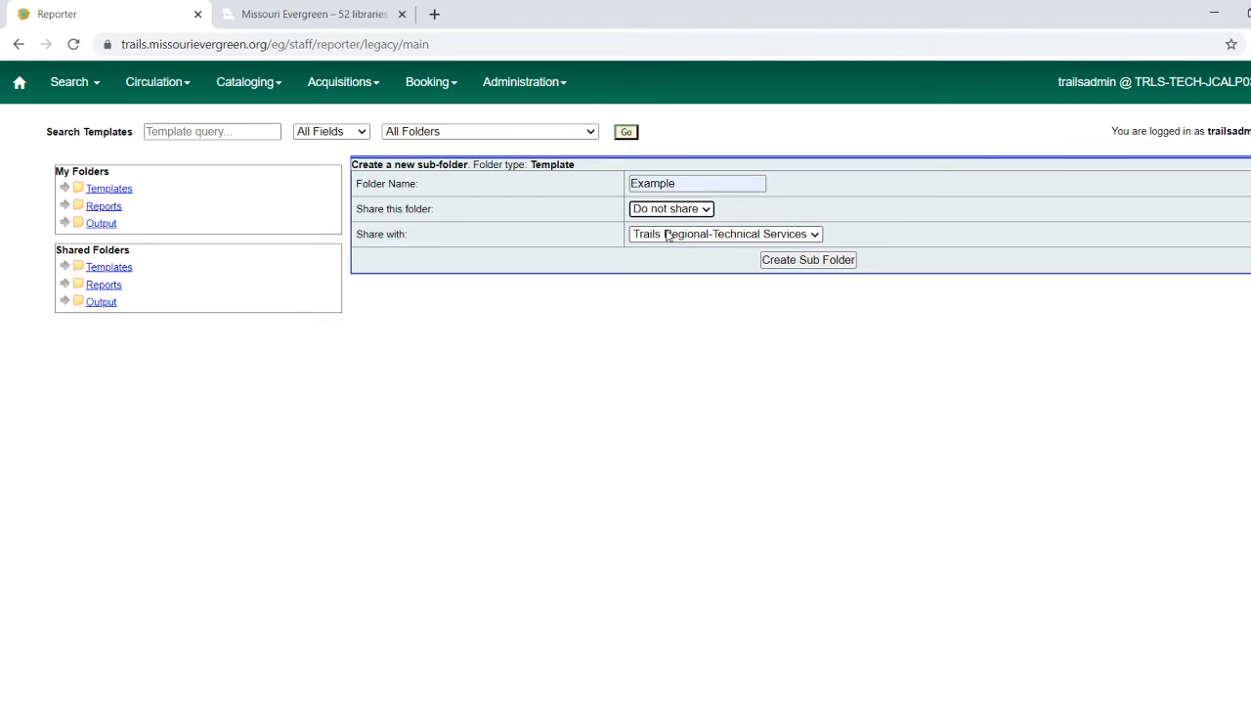
- Create the Example subfolder and open its folder management options from the expanded My Folders templates
{"action": "left_click", "coordinate": [816, 262]}
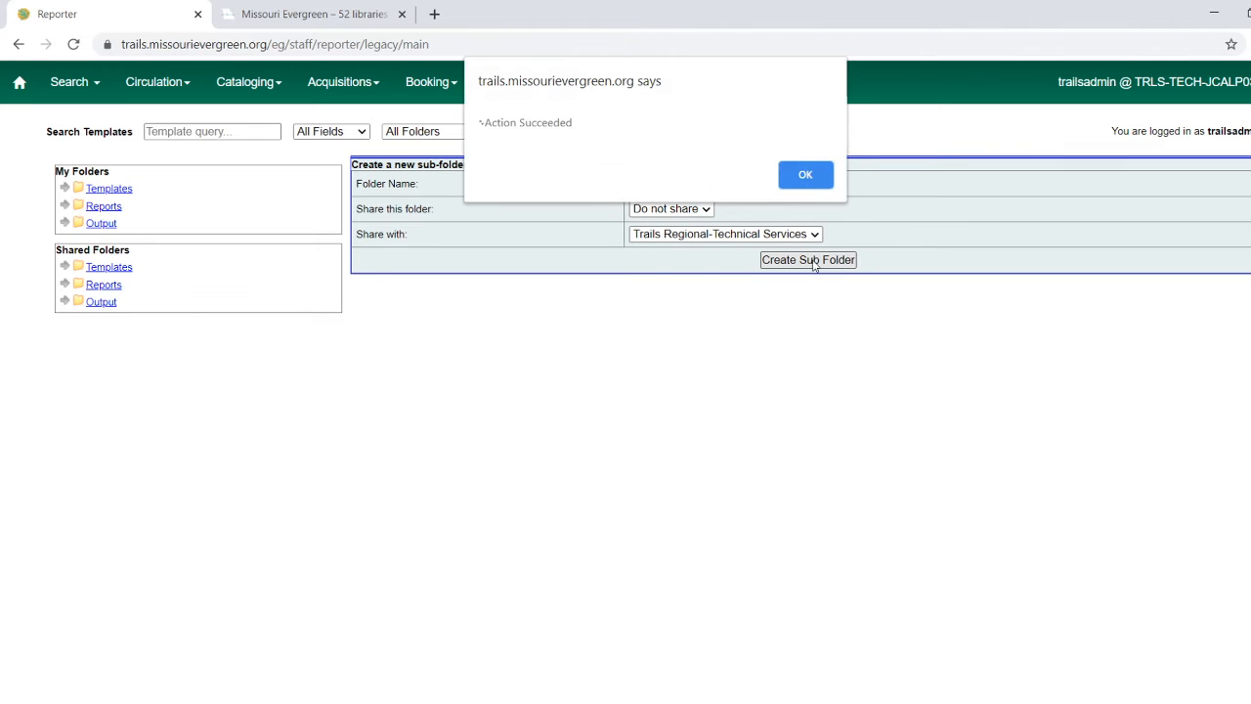
{"action": "left_click", "coordinate": [819, 178]}
{"action": "left_click", "coordinate": [62, 188]}
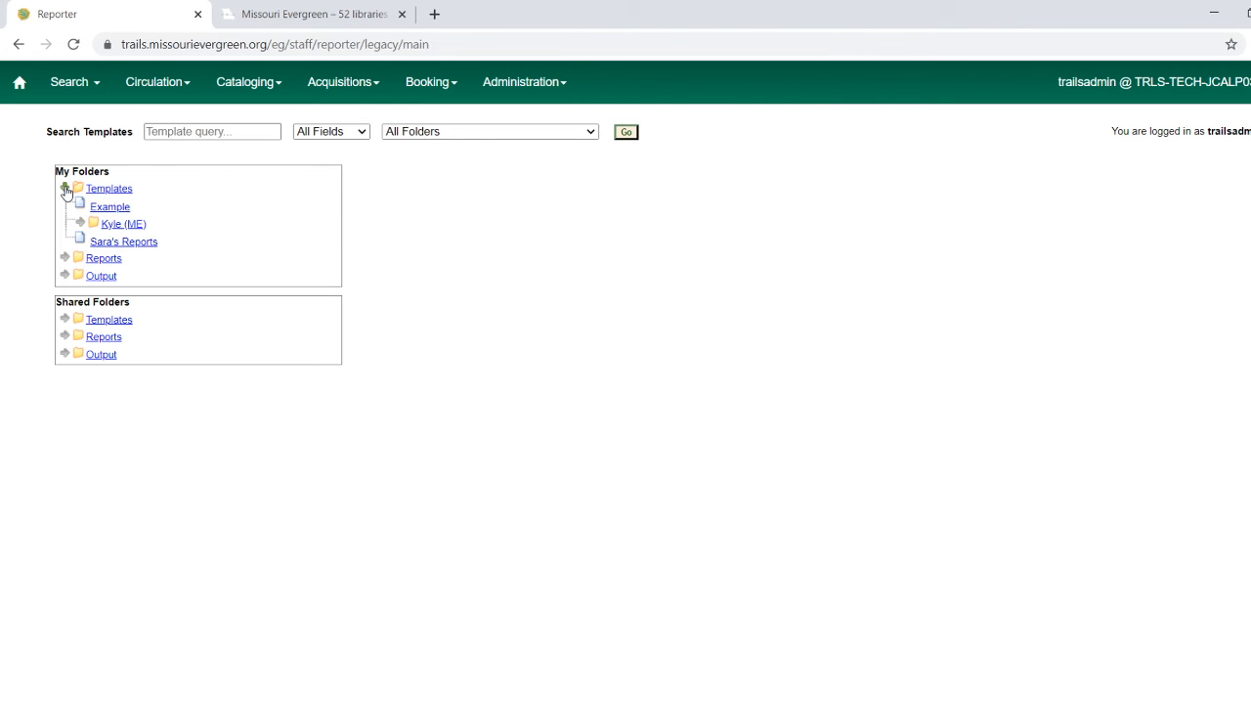
{"action": "left_click", "coordinate": [112, 208]}
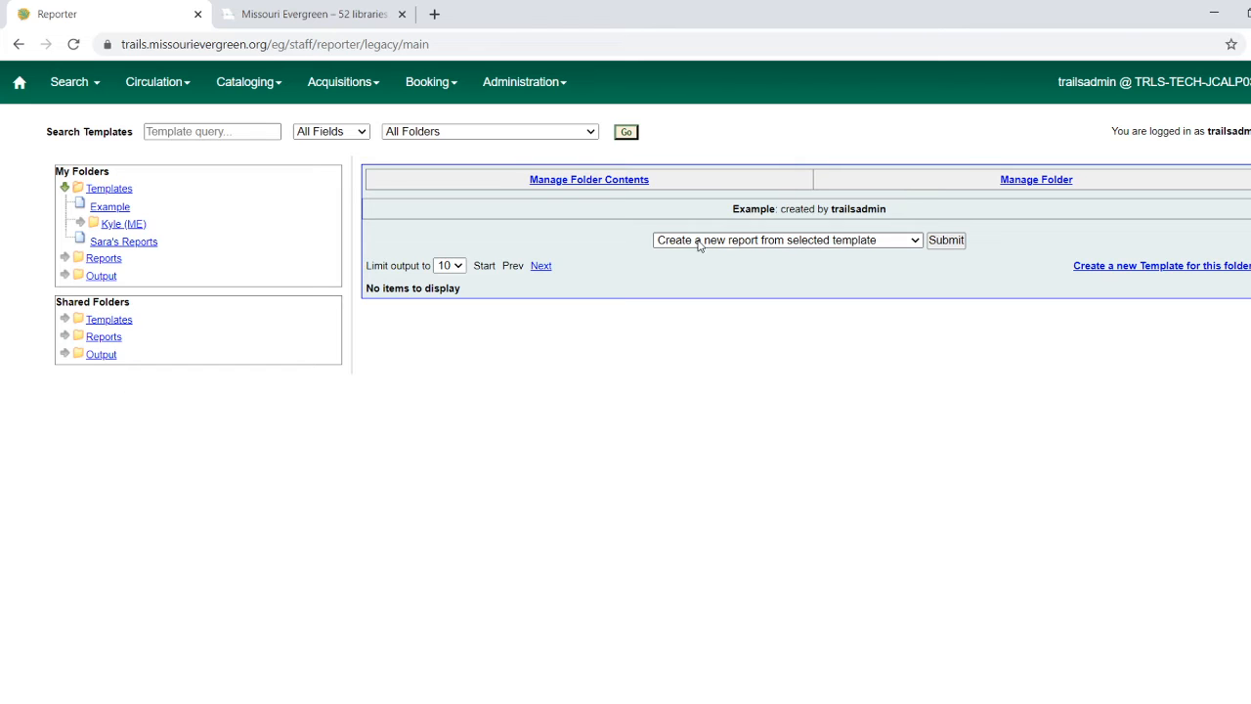
{"action": "left_click", "coordinate": [1054, 182]}
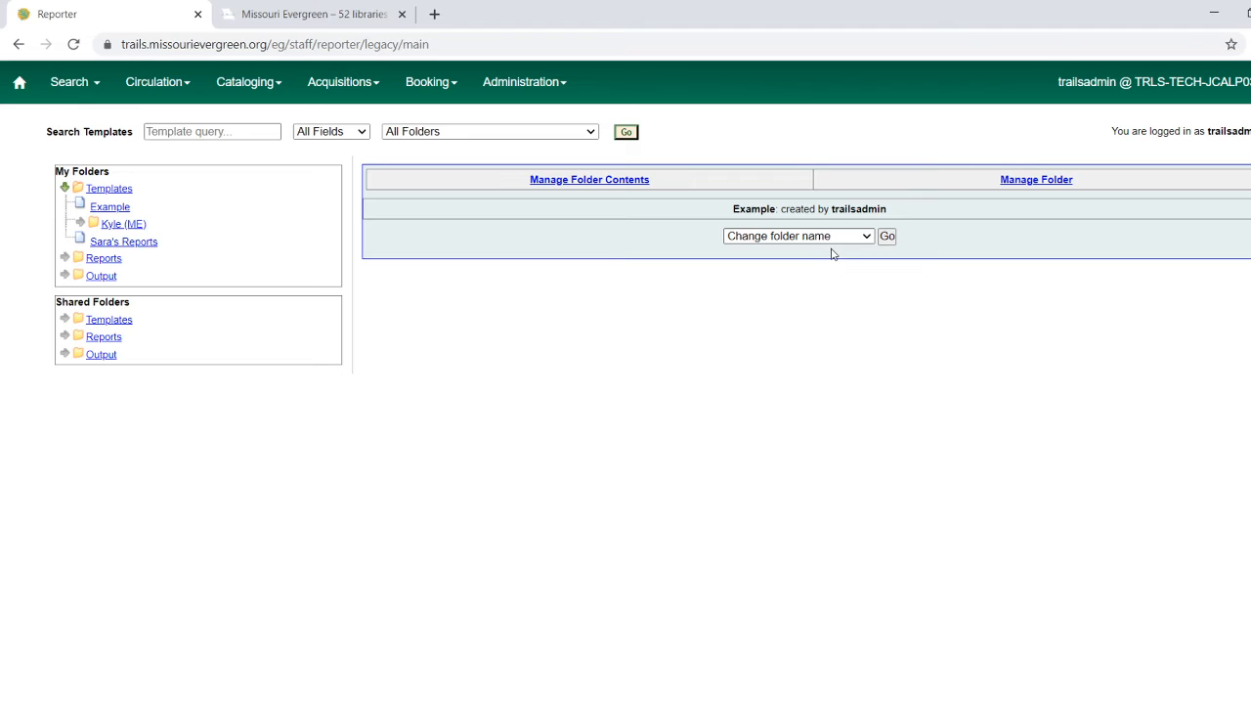
- Try the rename and delete actions on the Example folder, cancelling the deletion
{"action": "left_click", "coordinate": [888, 237]}
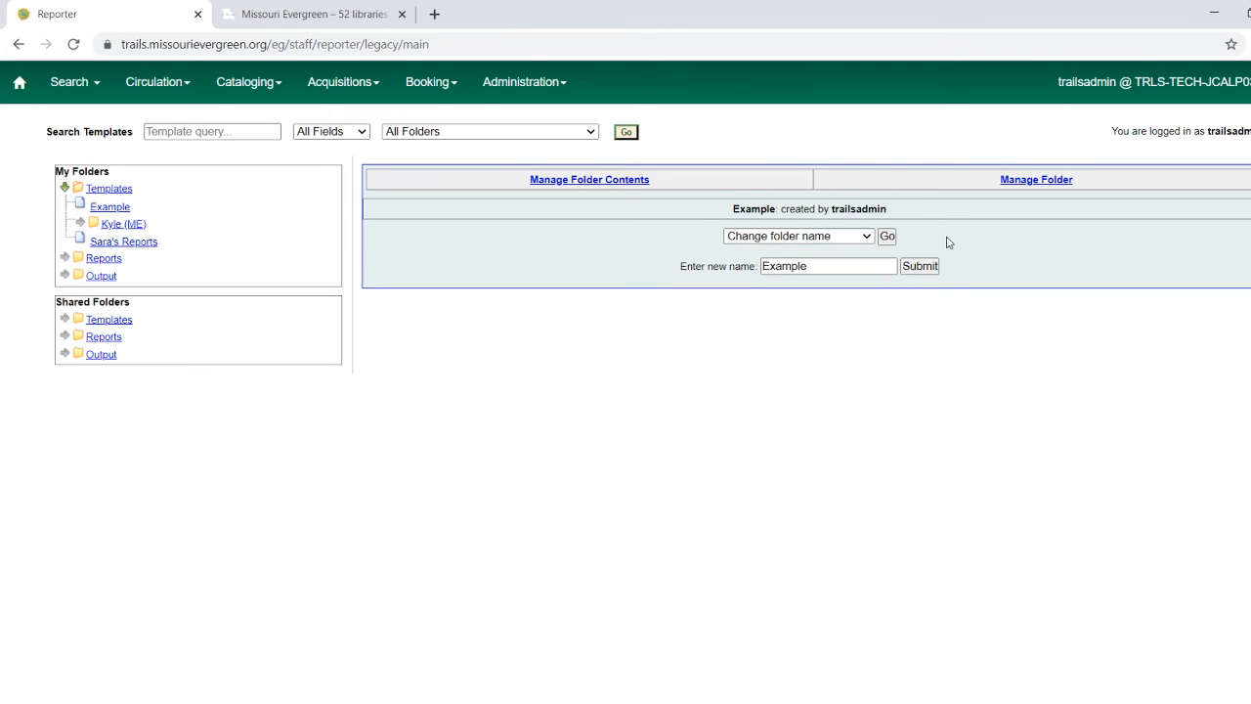
{"action": "left_click_drag", "start_coordinate": [866, 265], "coordinate": [739, 269]}
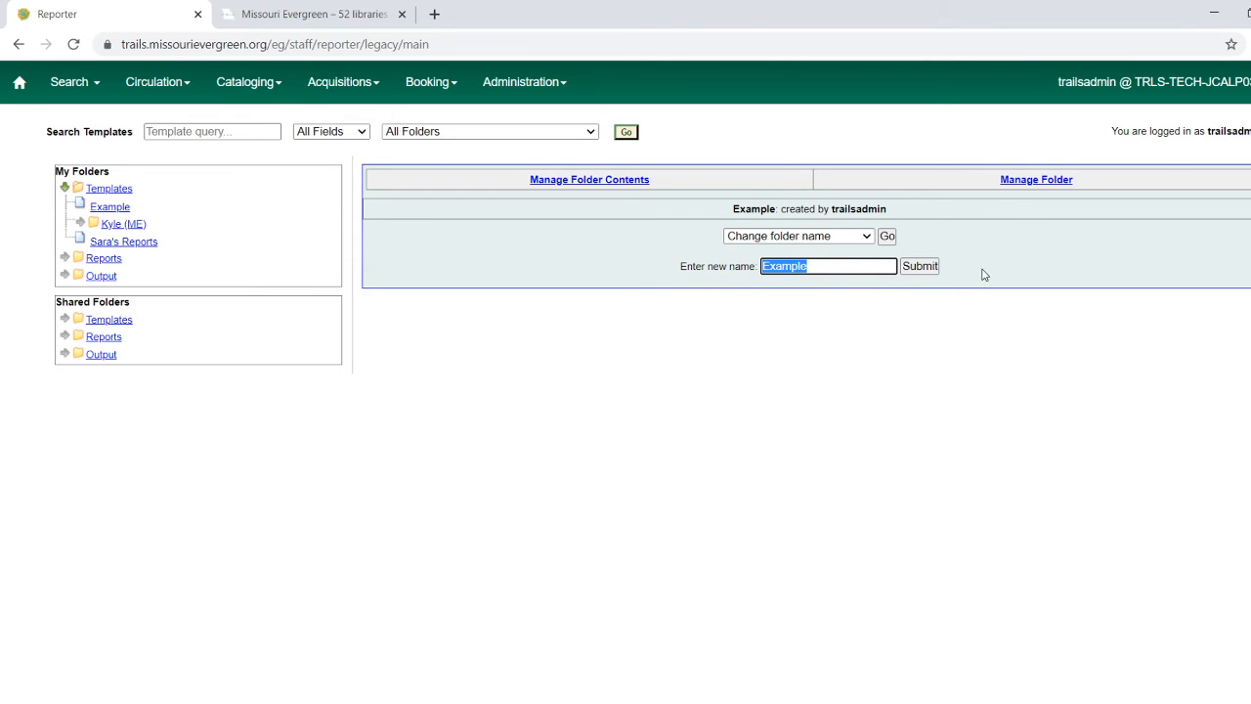
{"action": "left_click", "coordinate": [868, 237]}
{"action": "left_click", "coordinate": [809, 267]}
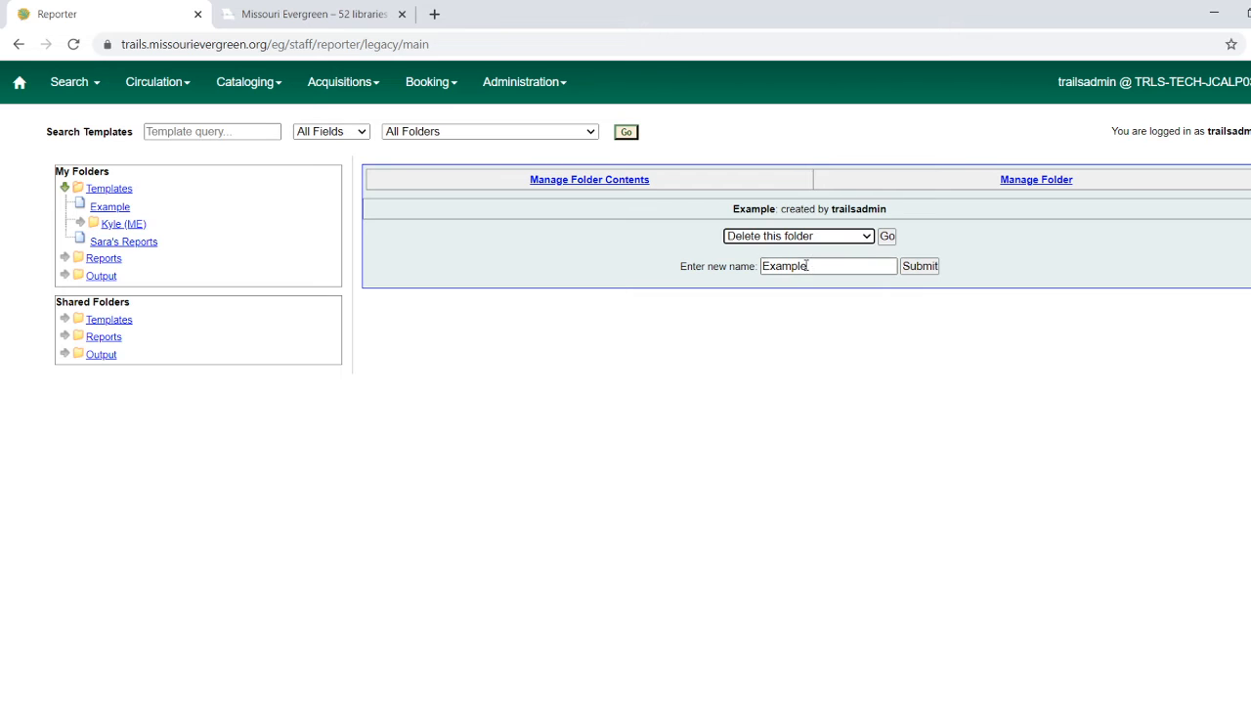
{"action": "left_click", "coordinate": [887, 238]}
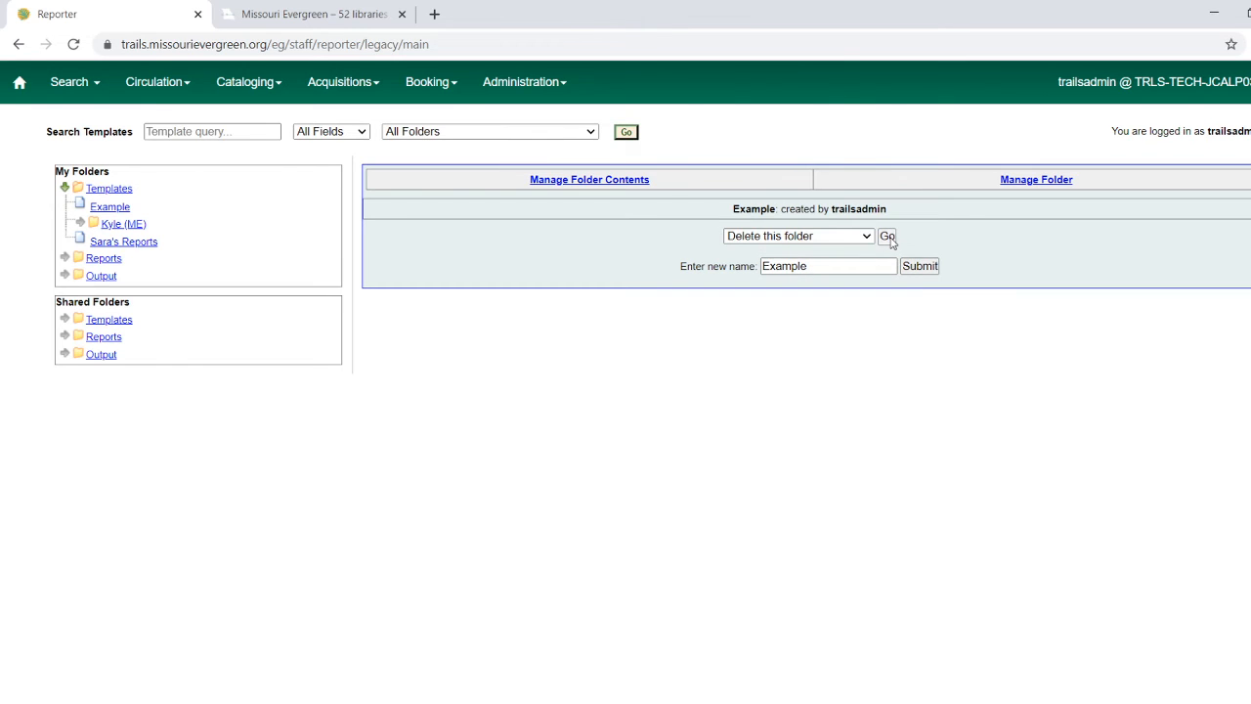
{"action": "left_click", "coordinate": [816, 176]}
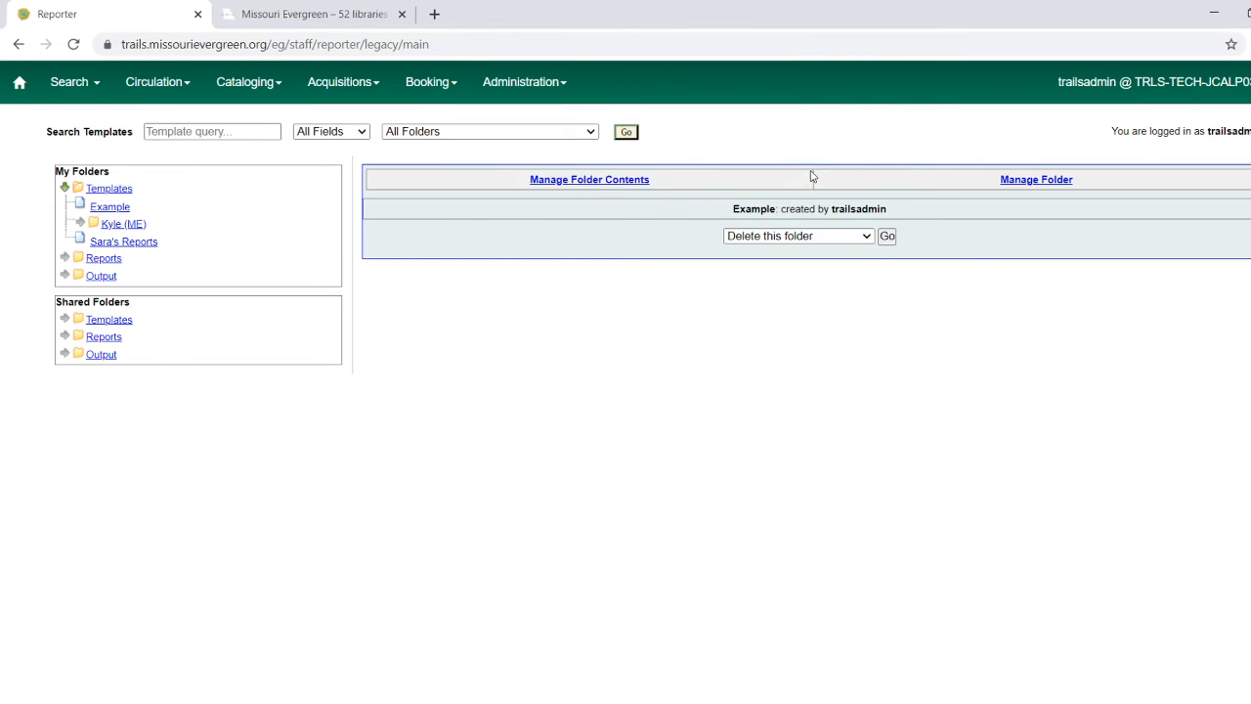
- Start a new subfolder inside the Example folder and name it Example Sub Folder
{"action": "left_click", "coordinate": [831, 282]}
{"action": "left_click", "coordinate": [886, 237]}
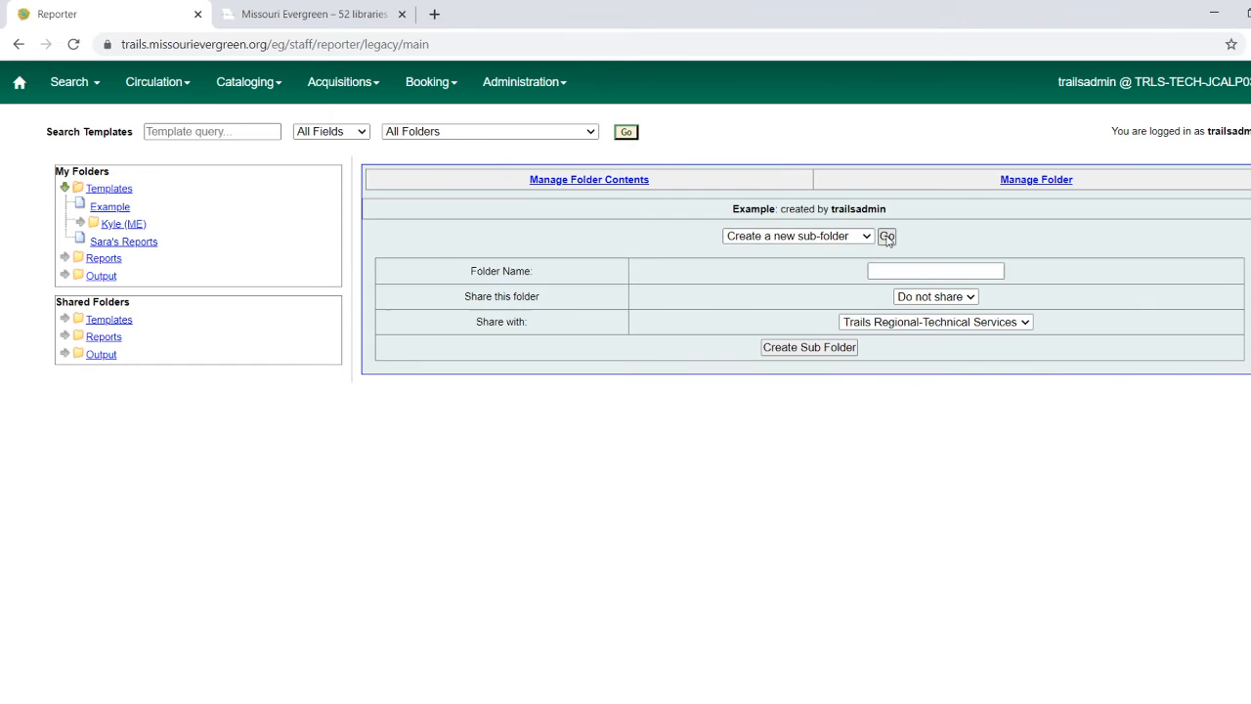
{"action": "left_click", "coordinate": [891, 272]}
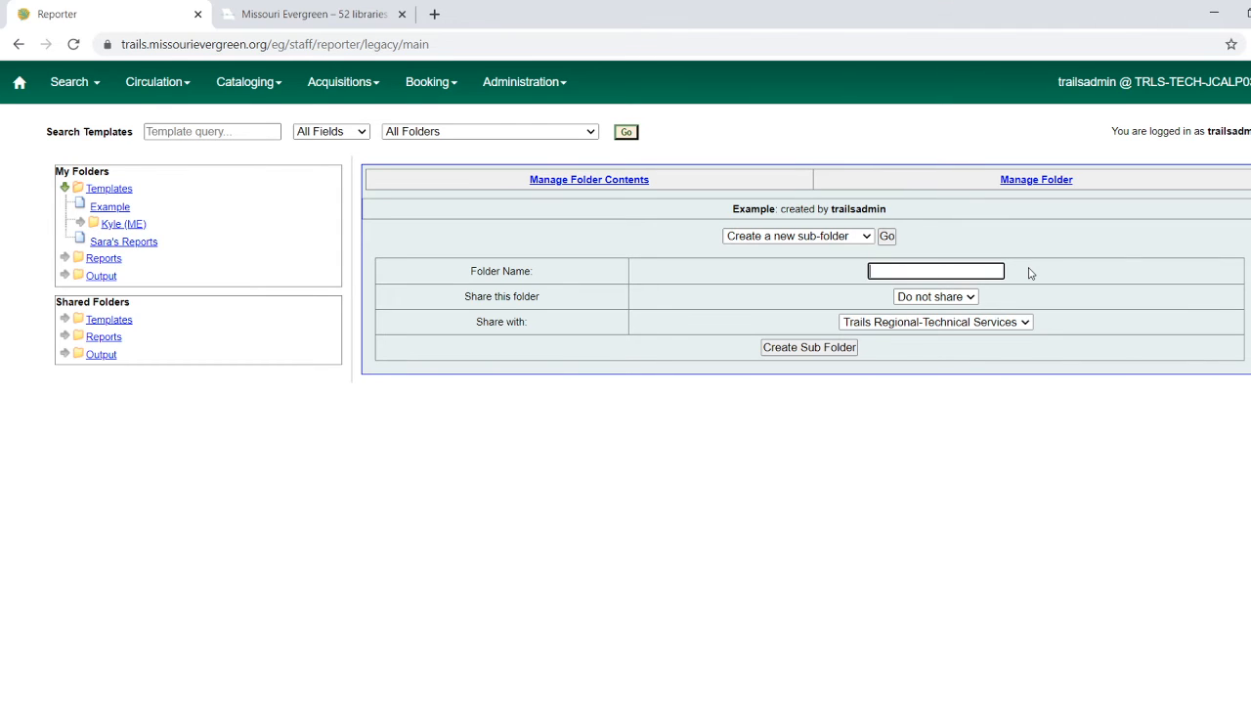
{"action": "type", "text": "Example Sub Folder"}
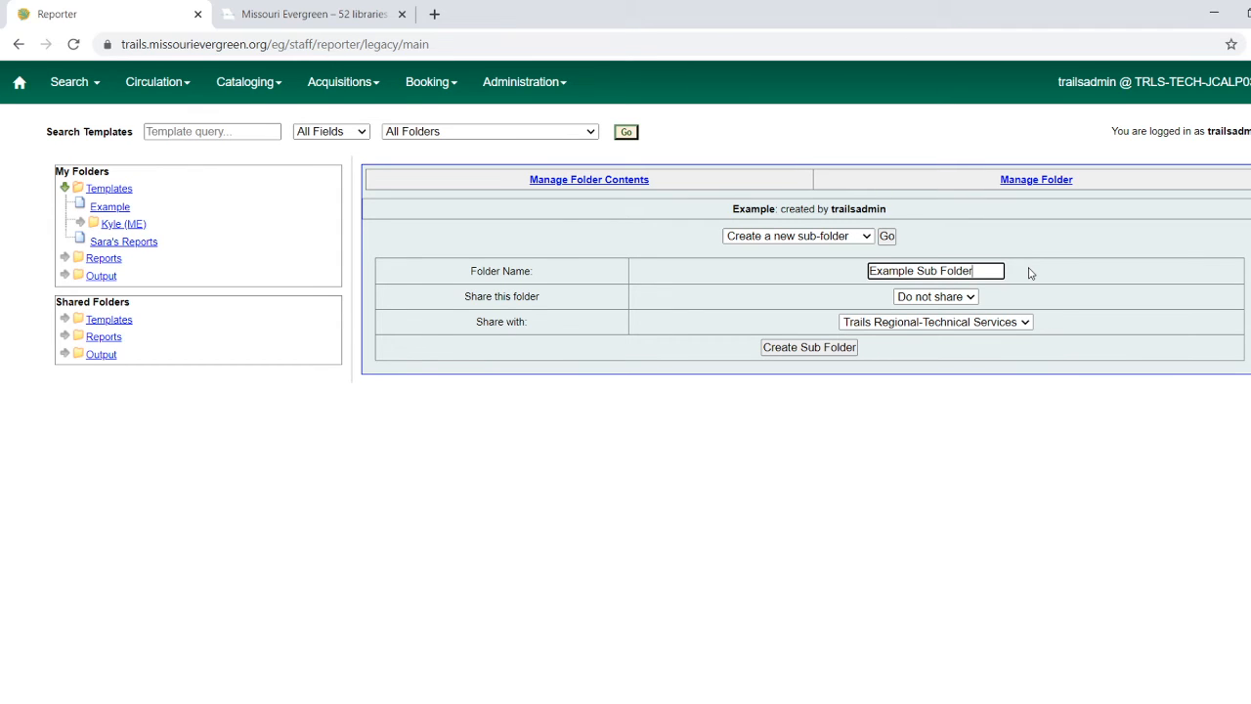
- Set the new subfolder to Share with Trails Regional-Technical Services
{"action": "left_click", "coordinate": [947, 325]}
{"action": "left_click", "coordinate": [961, 325]}
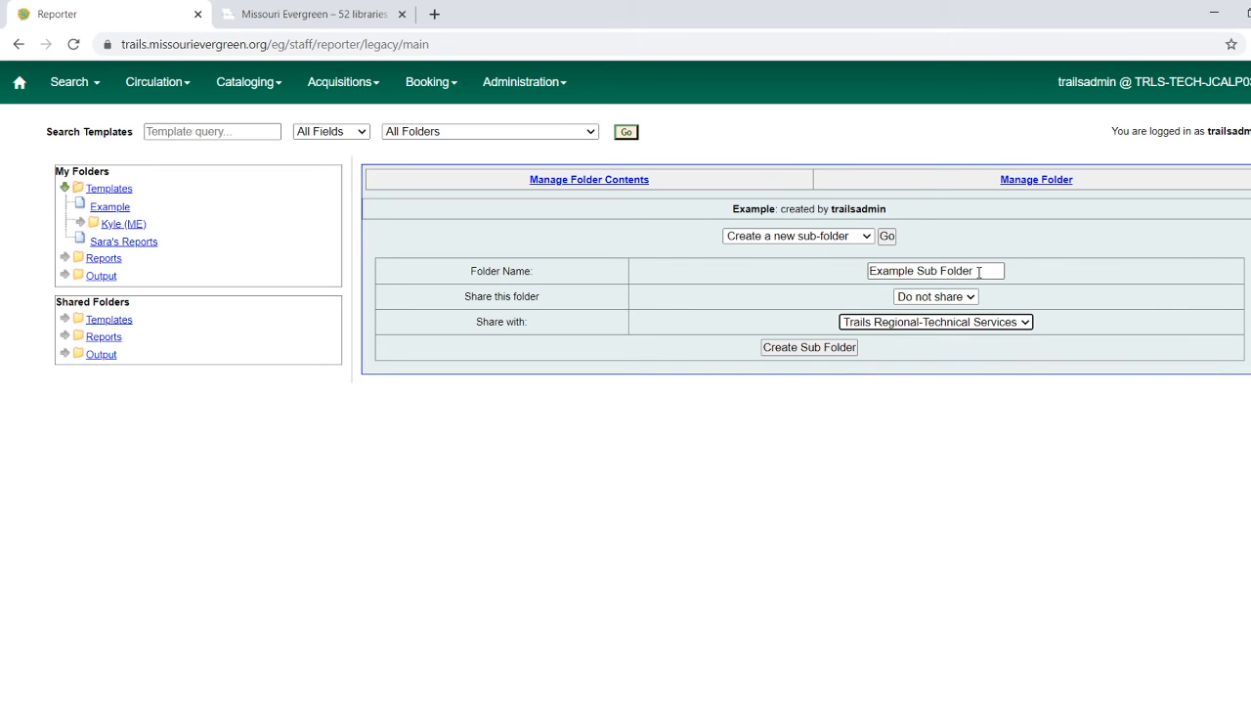
{"action": "left_click", "coordinate": [962, 297]}
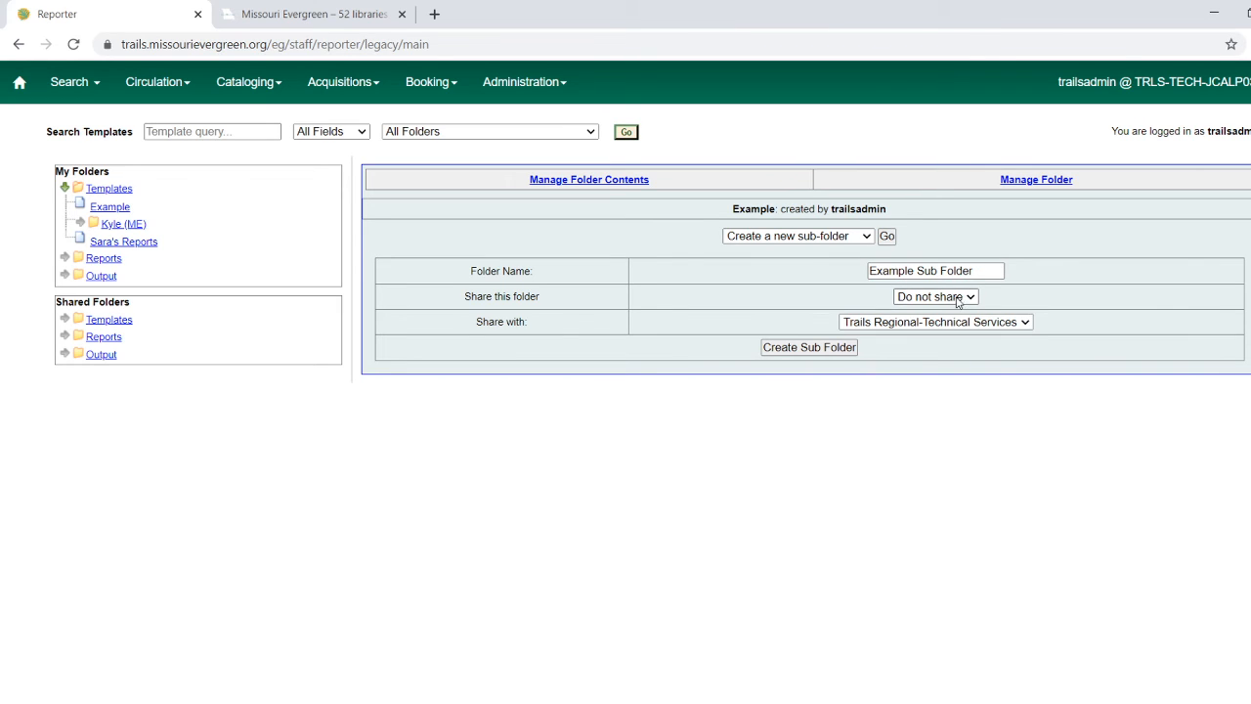
{"action": "left_click", "coordinate": [941, 328]}
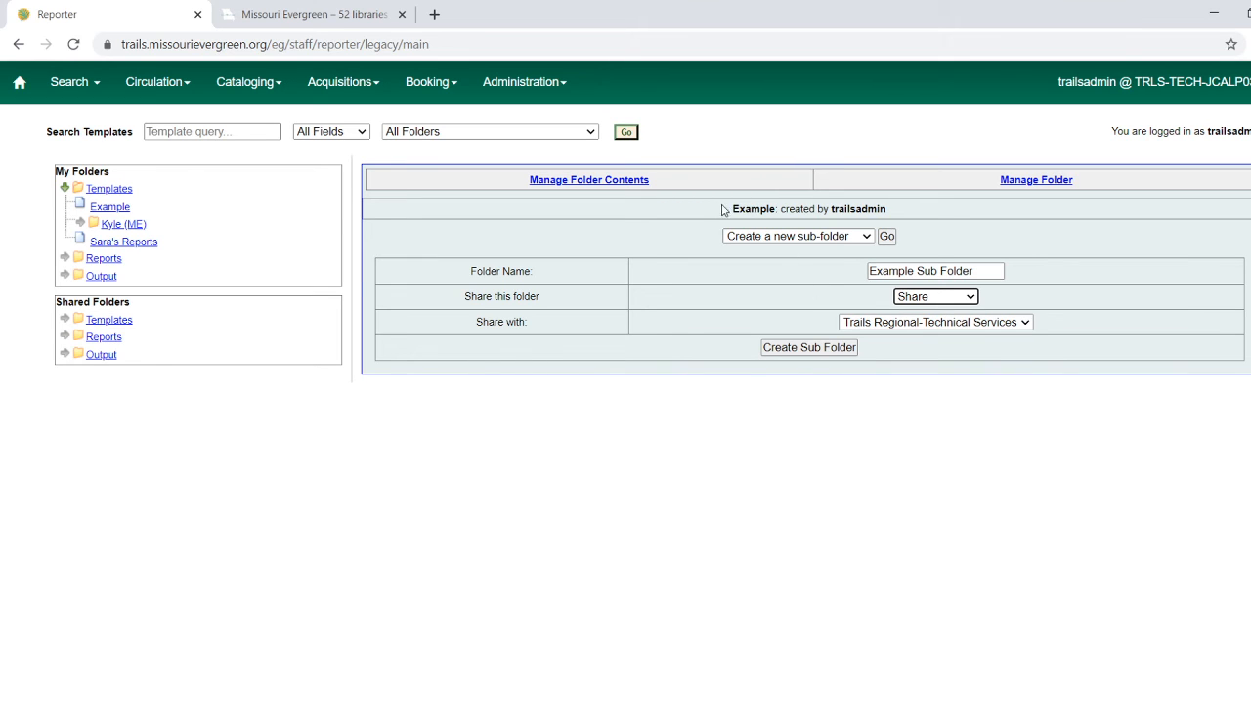
{"action": "mouse_move", "coordinate": [732, 208]}
{"action": "left_mouse_down"}
{"action": "mouse_move", "coordinate": [787, 210]}
{"action": "mouse_move", "coordinate": [713, 215]}
{"action": "left_mouse_up"}
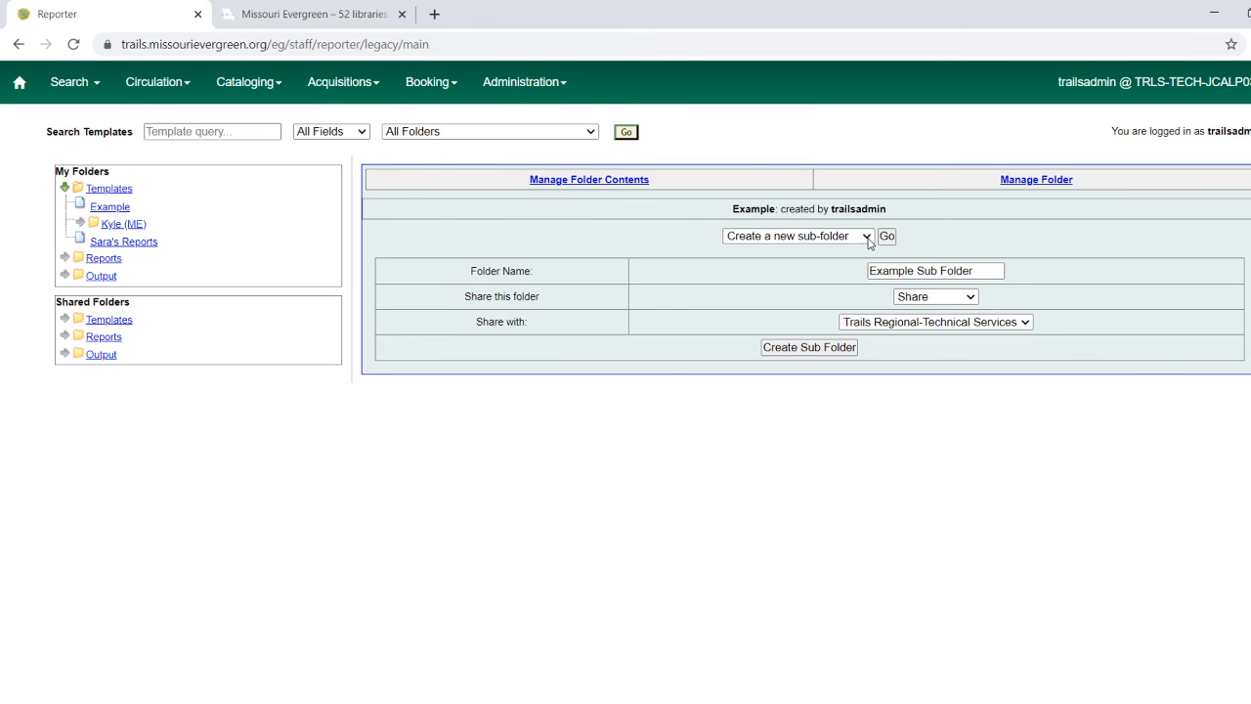
- Open the Share this folder action for the Example folder
{"action": "left_click", "coordinate": [795, 301]}
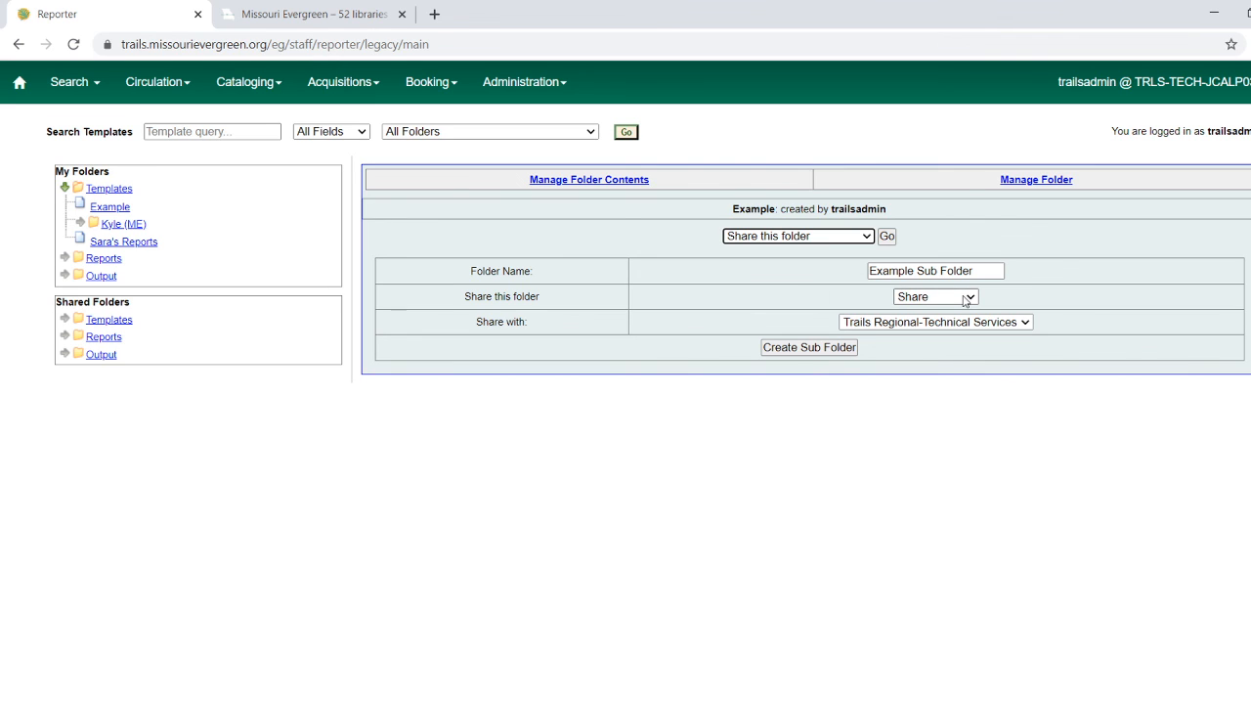
{"action": "left_click", "coordinate": [888, 239]}
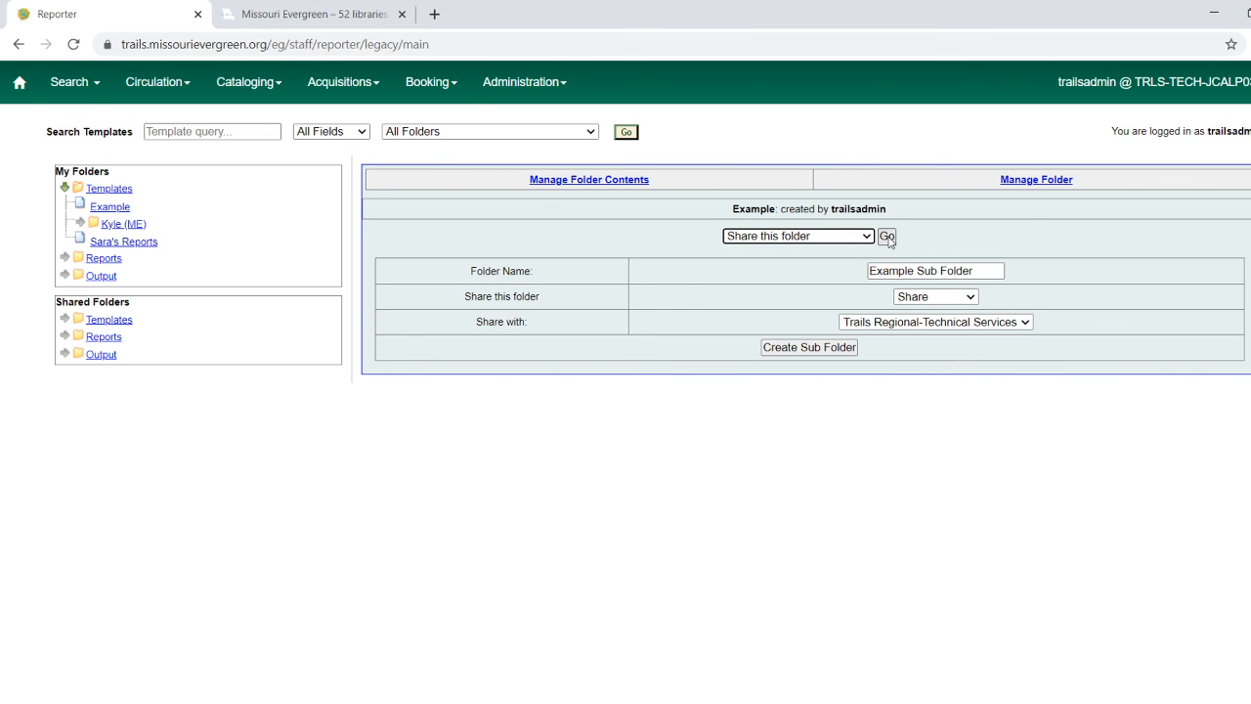